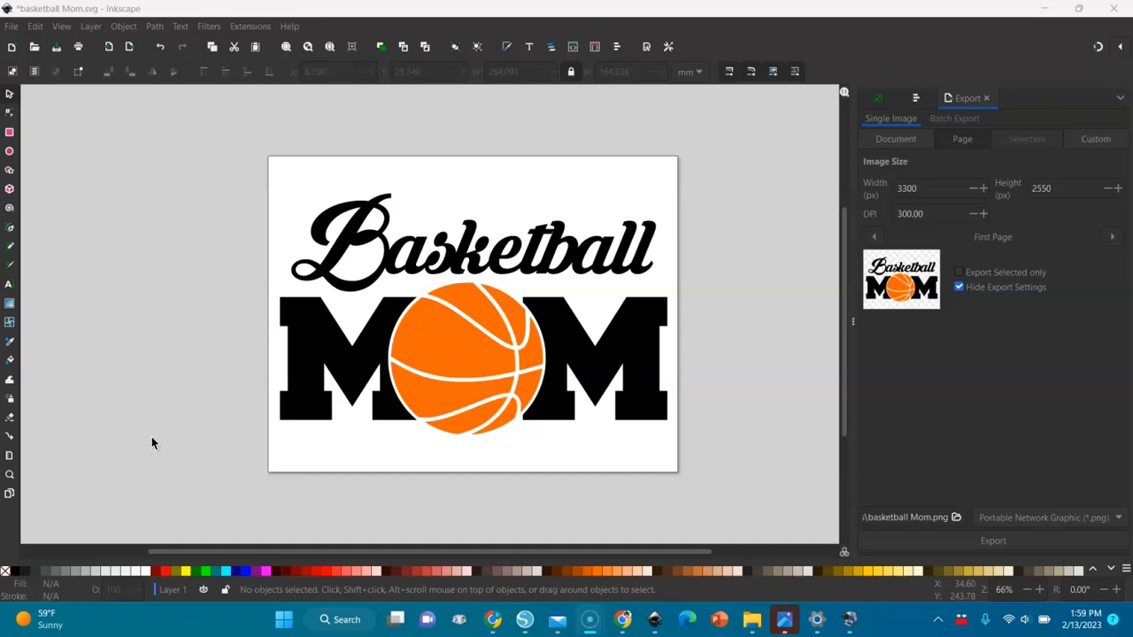
Open the blank white shirt image Untitled design (19) from Downloads and select the image in its new window.
left_click(421, 407)
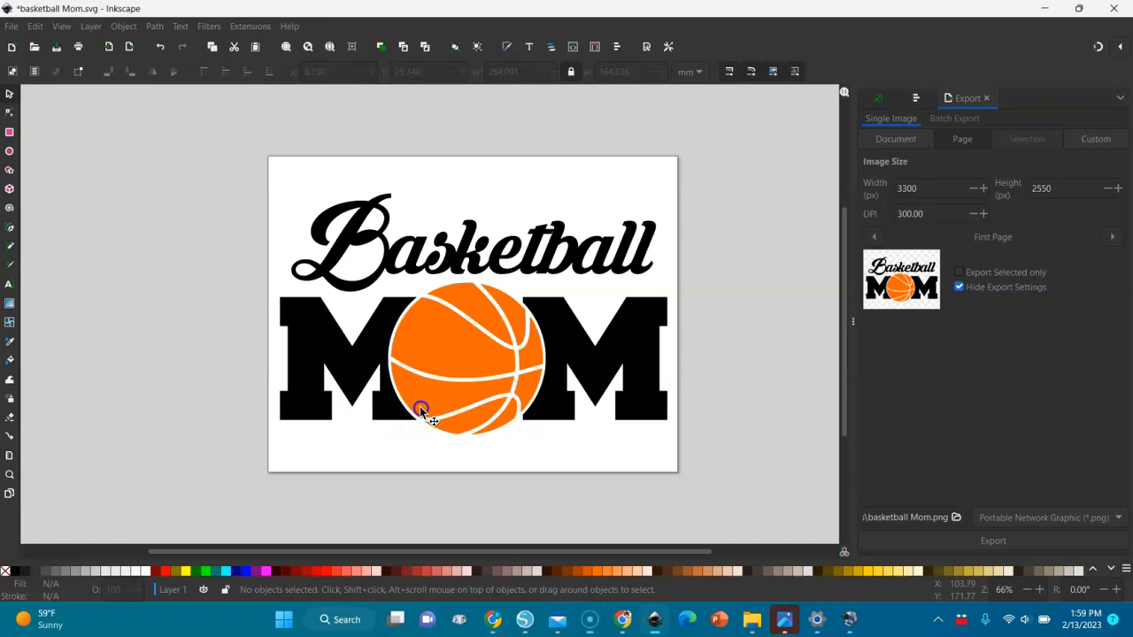
key("minus")
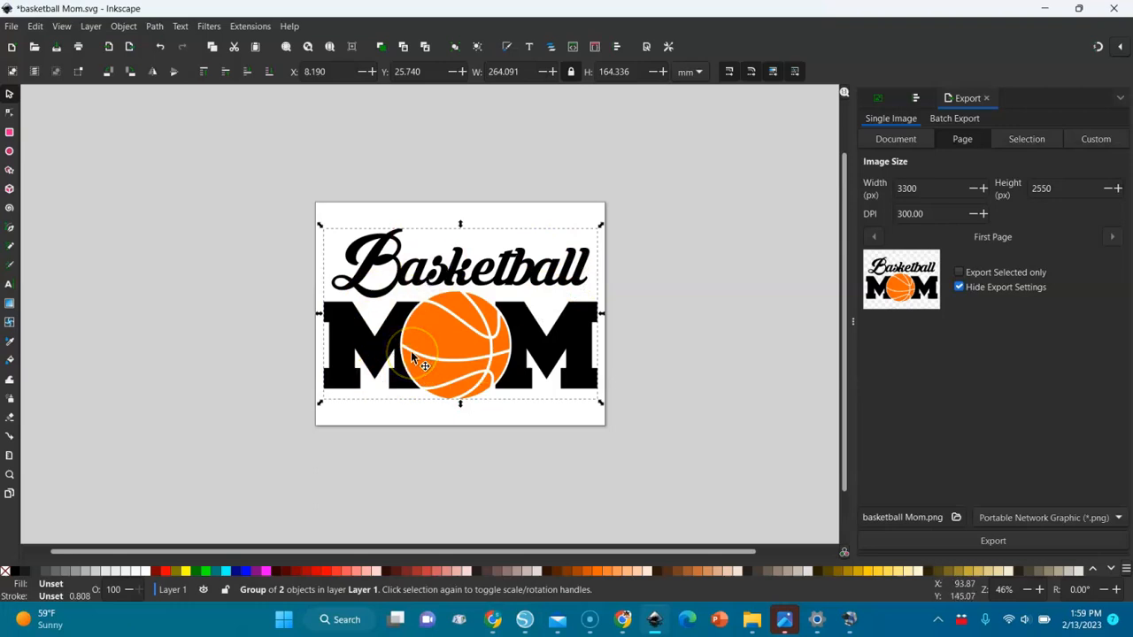
left_click(12, 26)
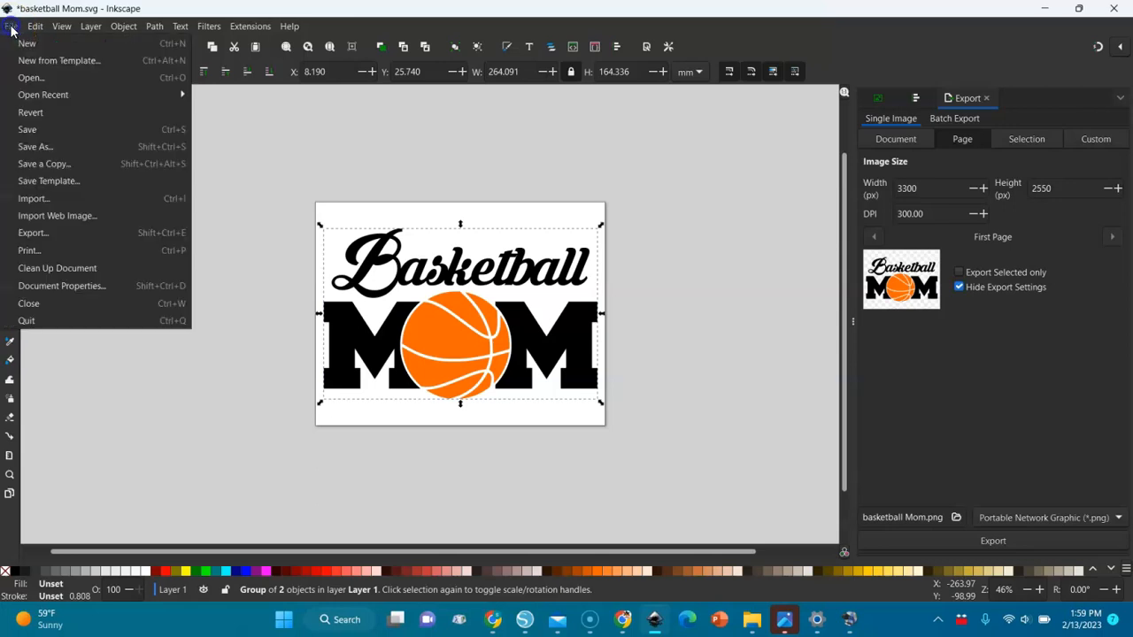
left_click(36, 77)
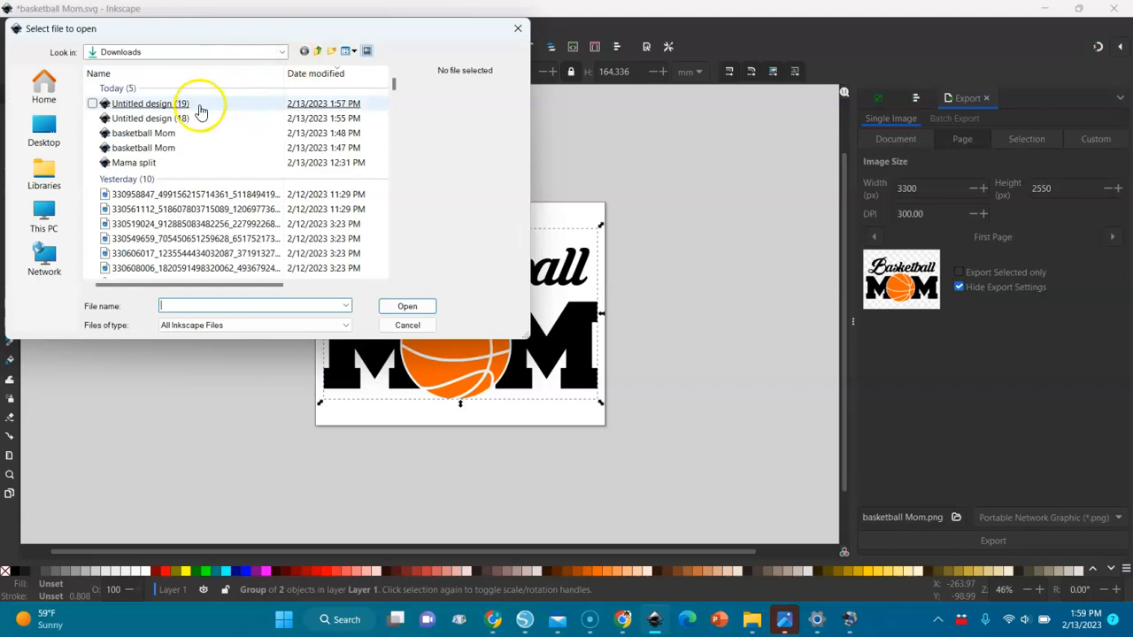
left_click(151, 103)
double_click(157, 106)
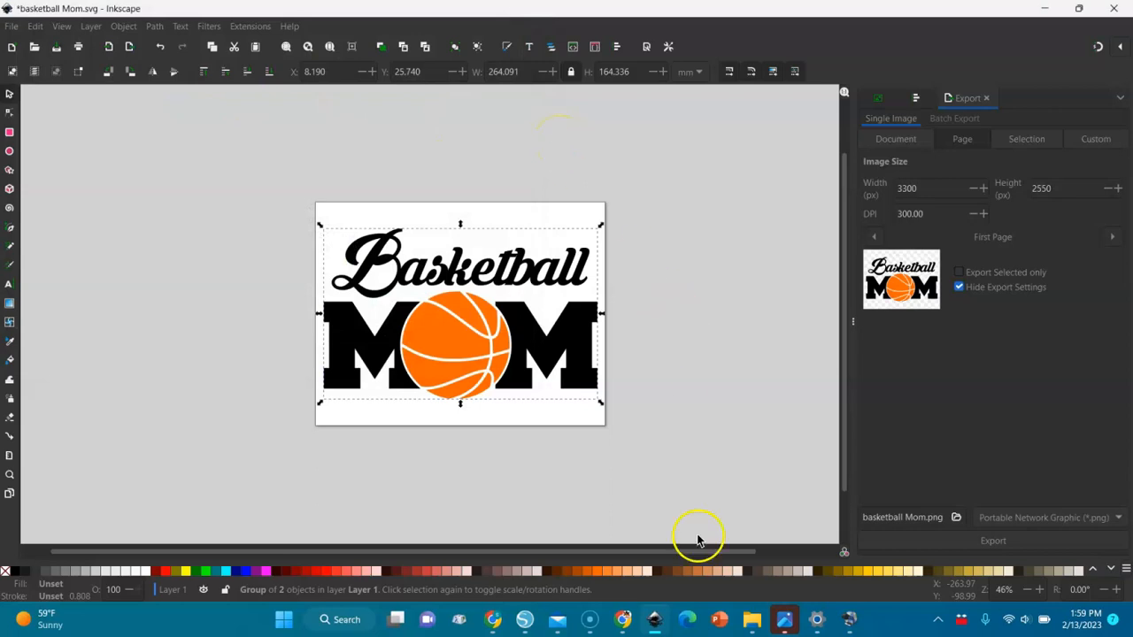
mouse_move(655, 620)
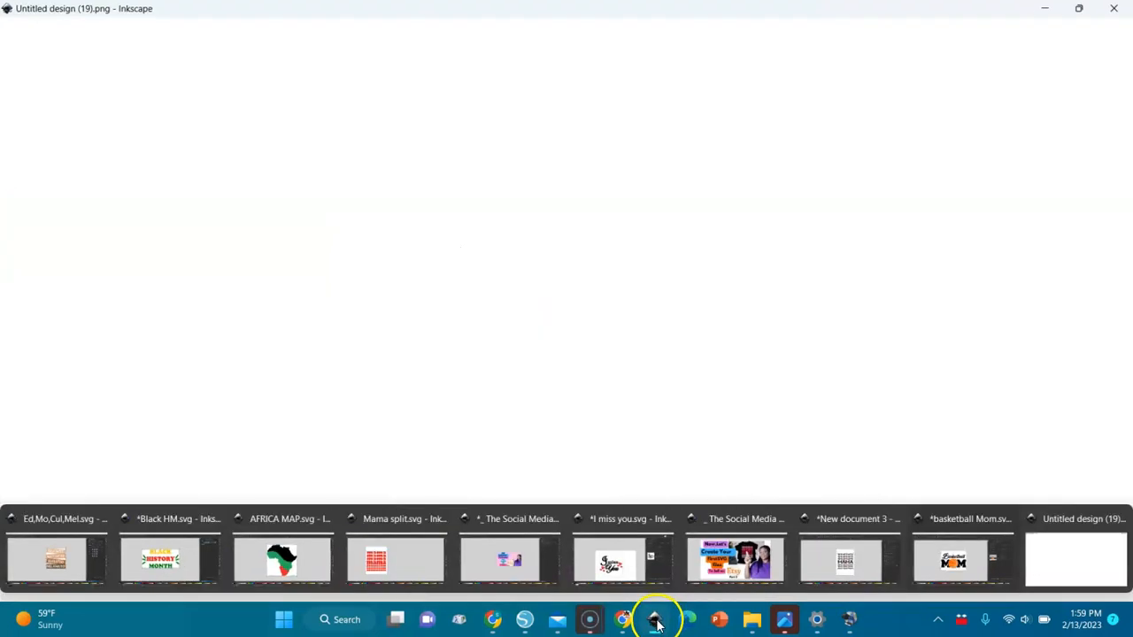
left_click(1065, 564)
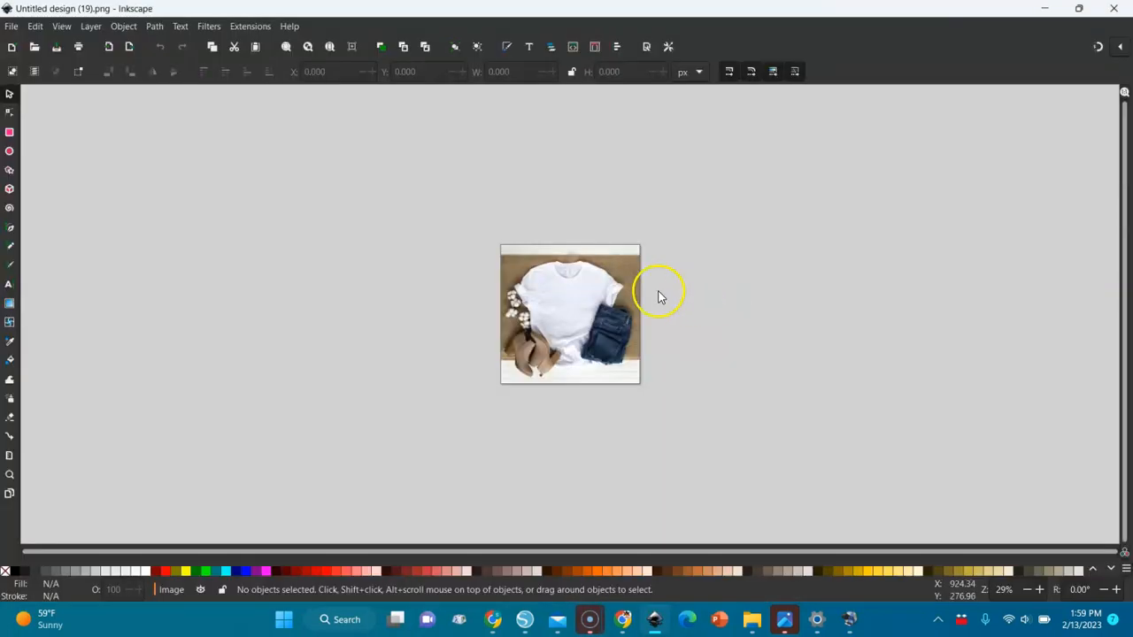
left_click(551, 318)
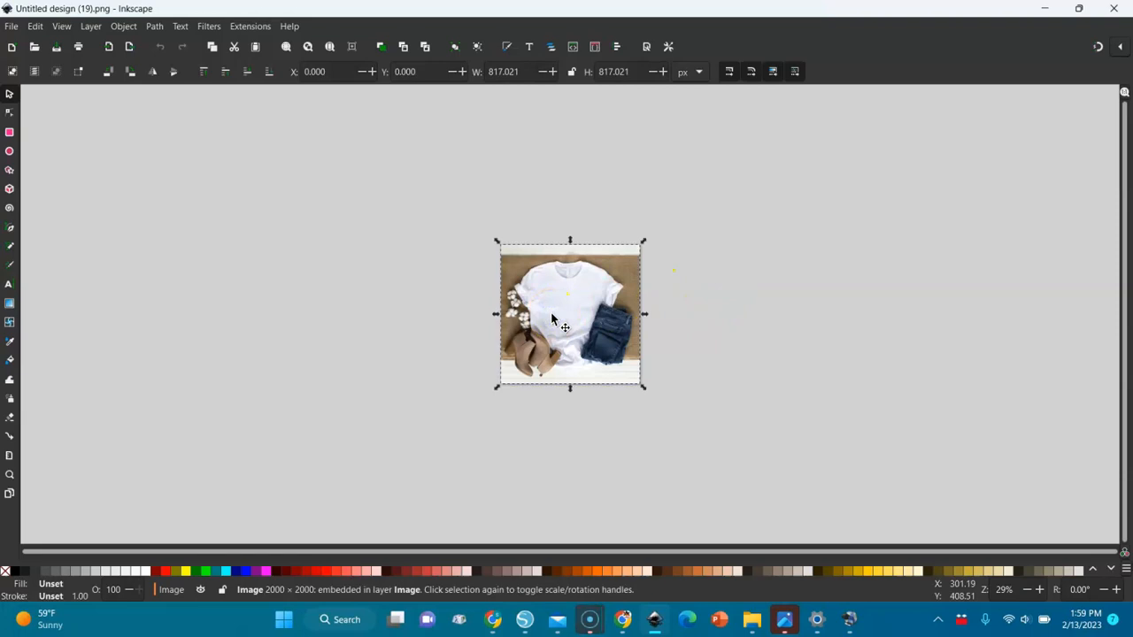
key("3")
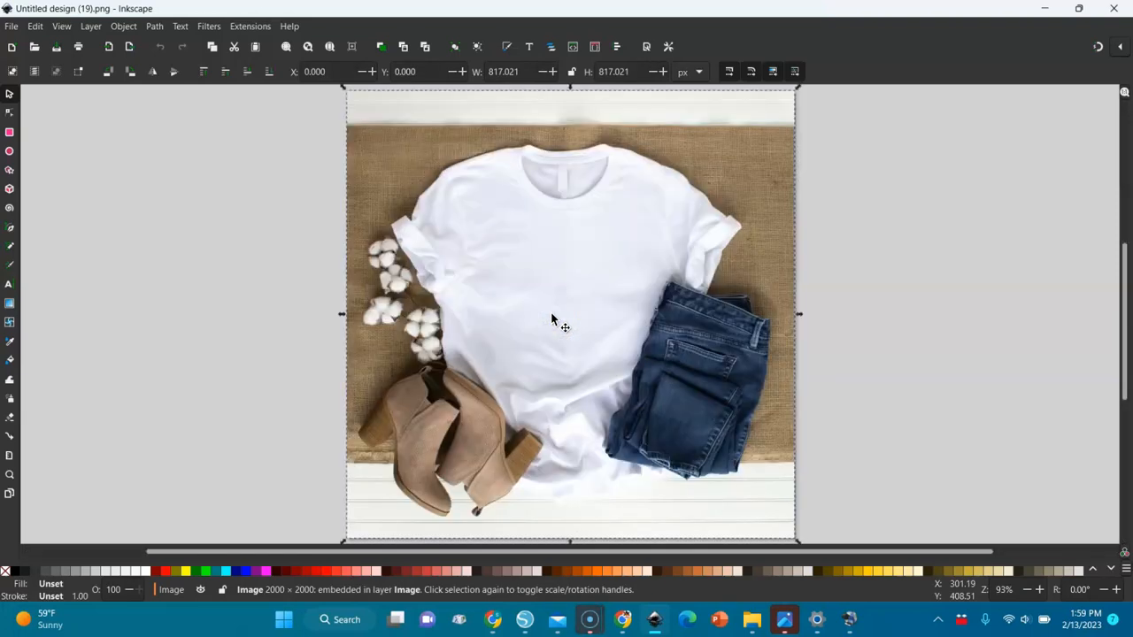
Copy the Basketball Mom group from the basketball Mom.svg document and paste it into the white shirt image document.
mouse_move(653, 625)
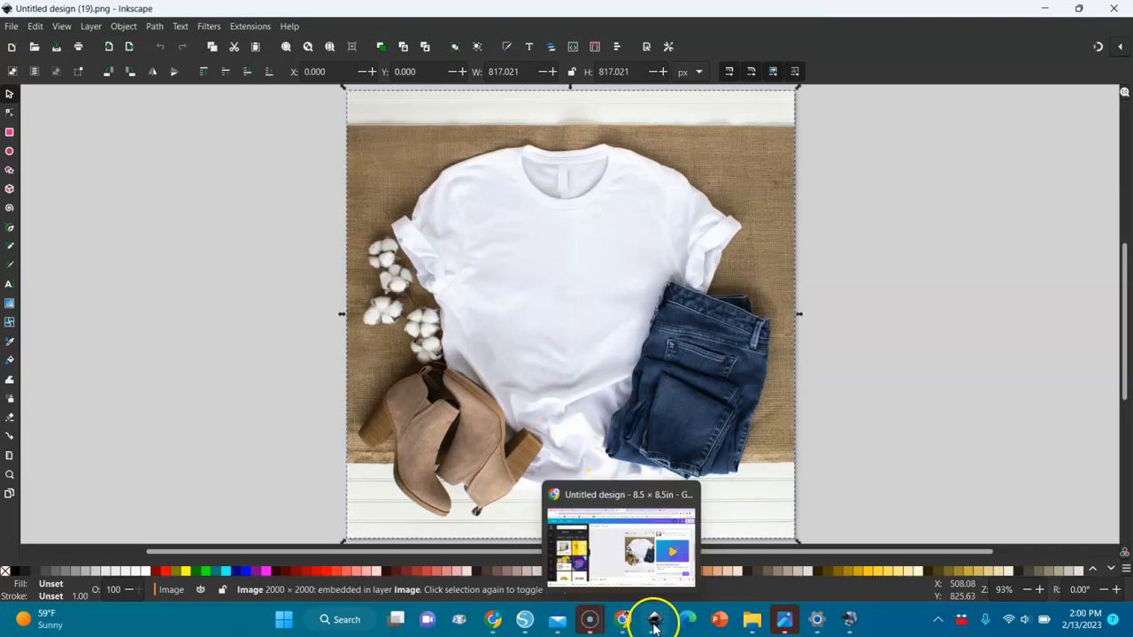
left_click(932, 558)
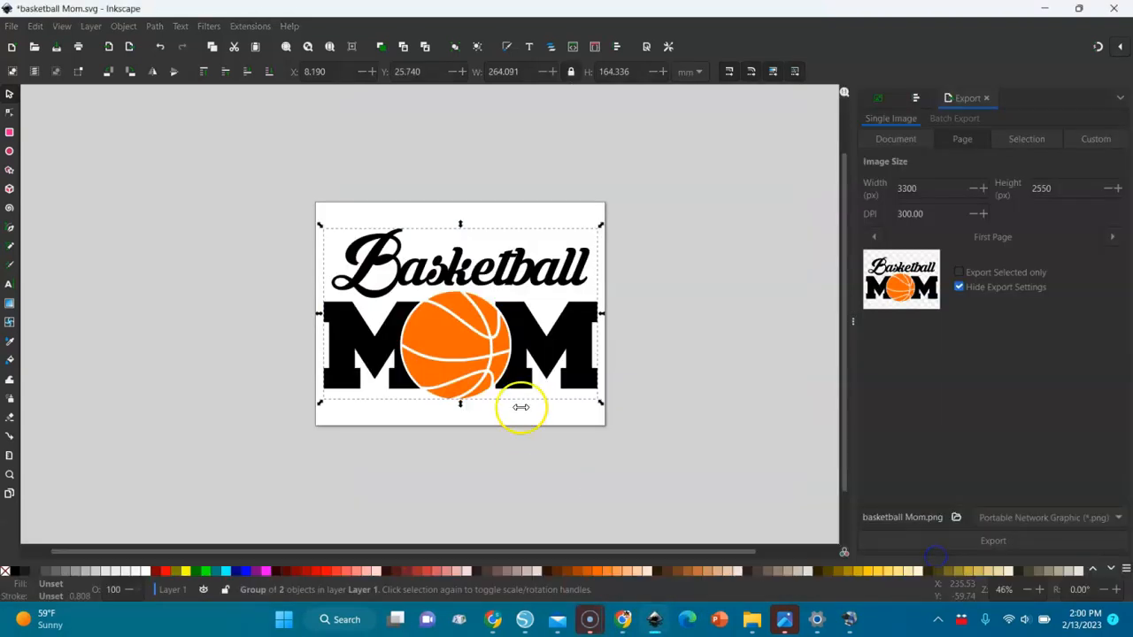
right_click(469, 345)
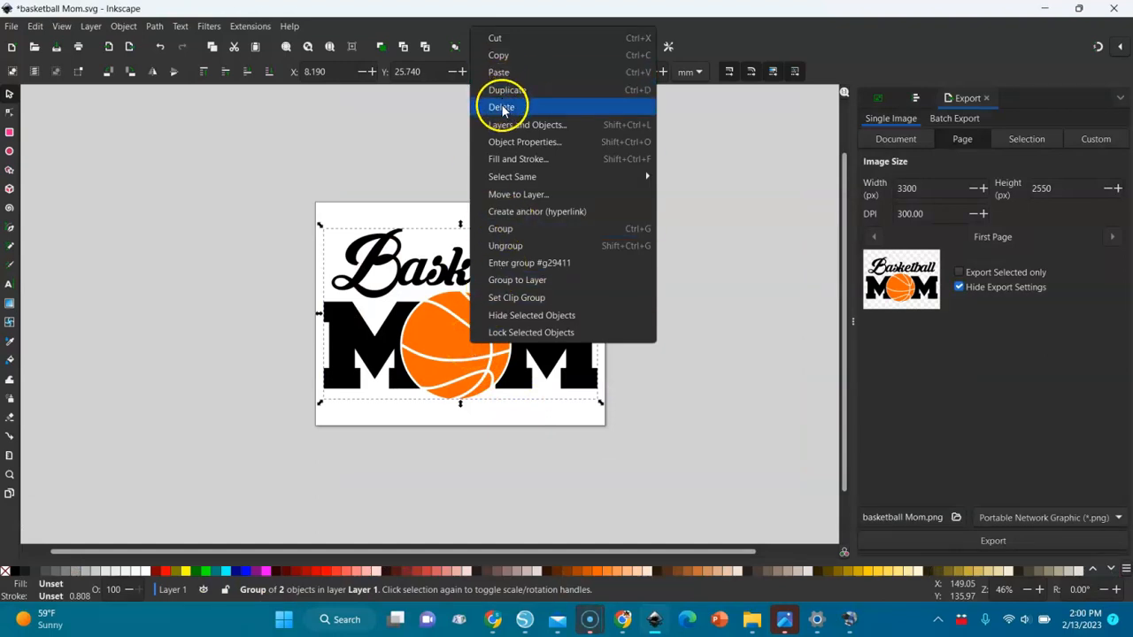
left_click(496, 55)
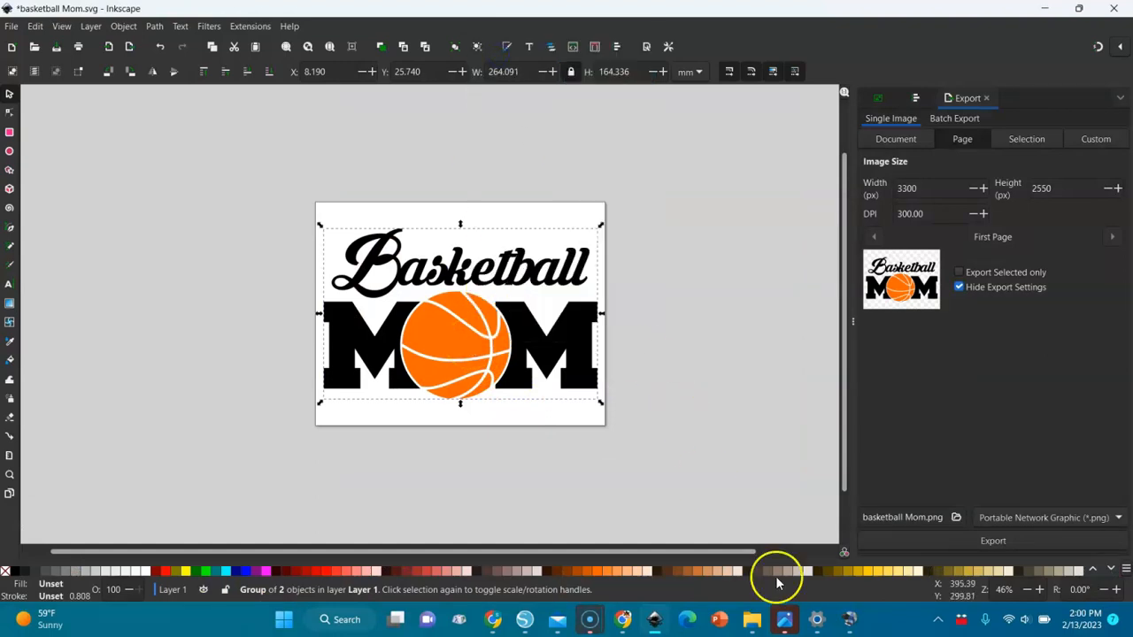
mouse_move(785, 620)
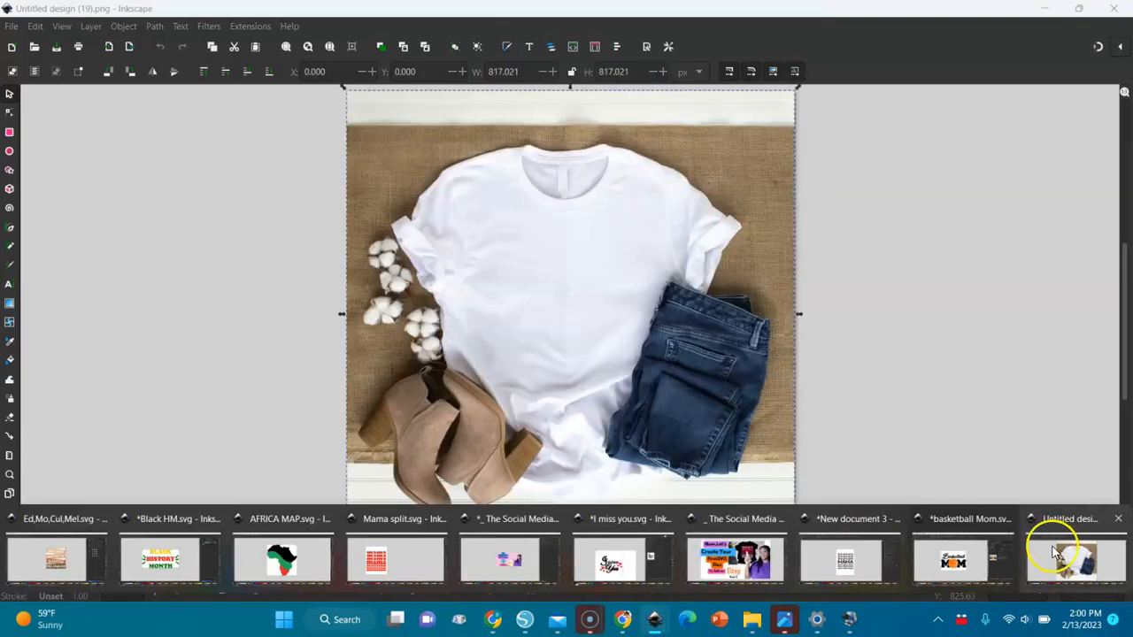
left_click(1058, 556)
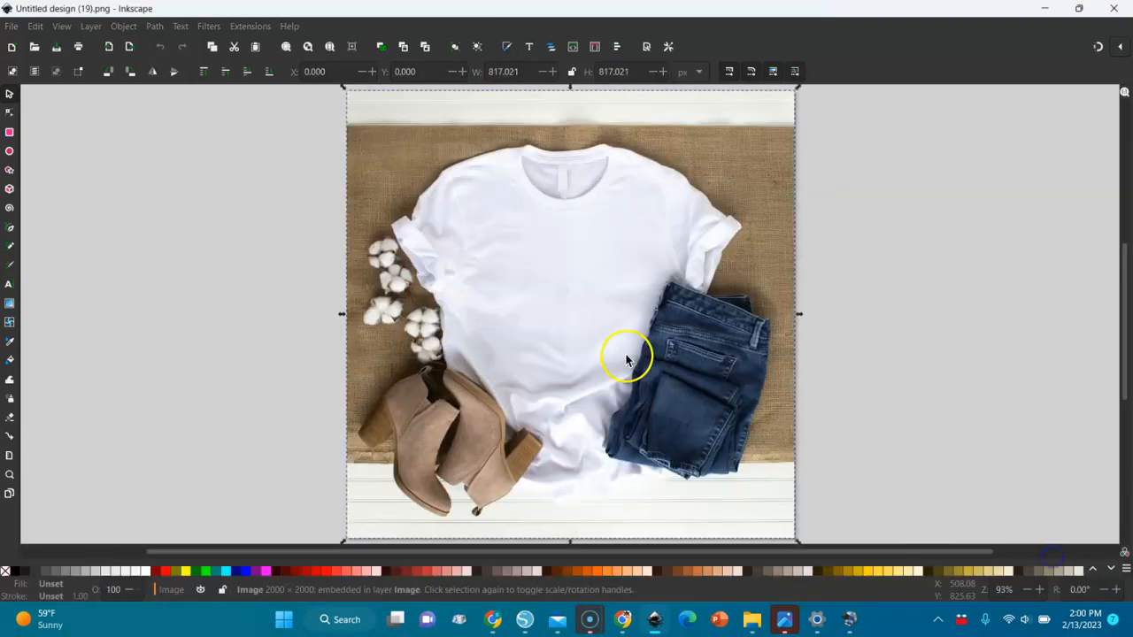
right_click(524, 303)
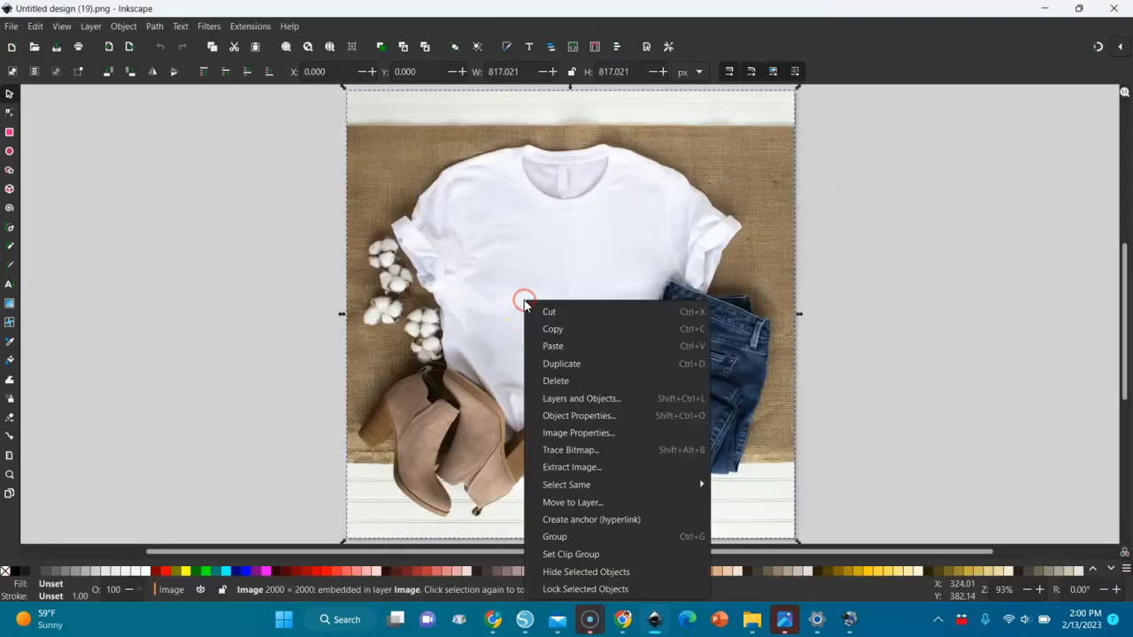
left_click(553, 345)
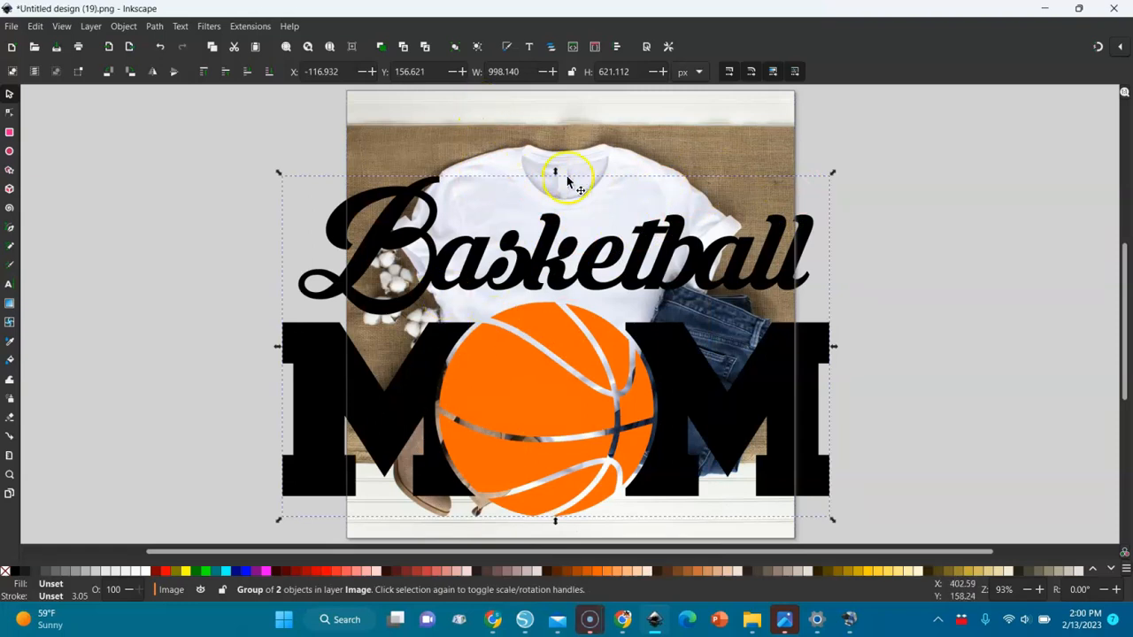
Lock the aspect ratio, shrink the Basketball Mom design to about 362 by 225 px and place it on the shirt's chest.
left_click(572, 71)
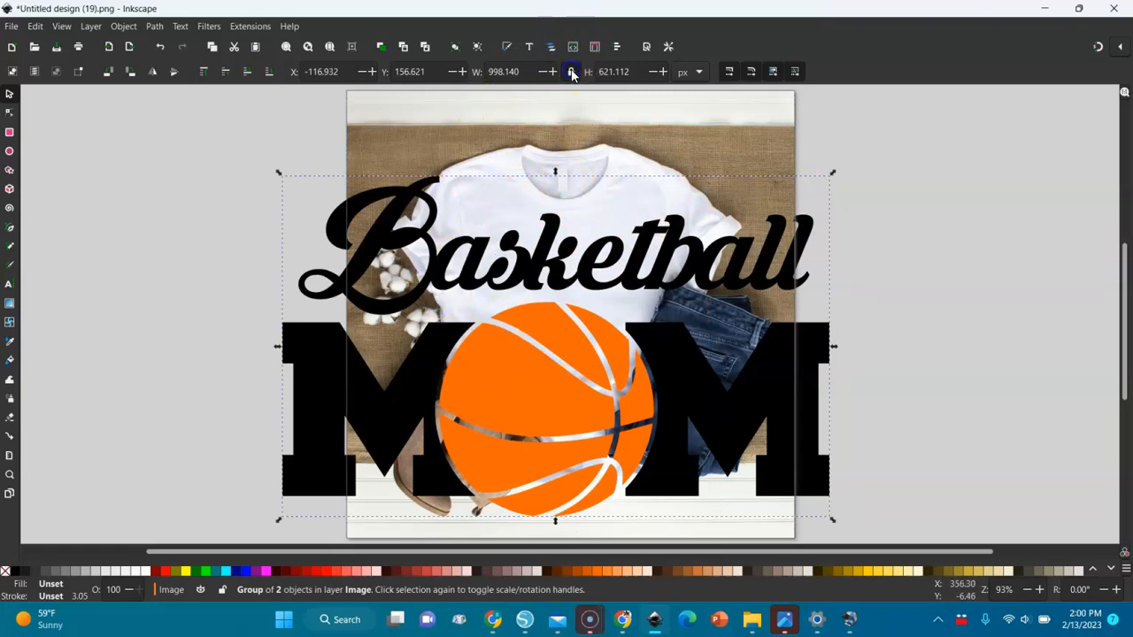
left_click_drag(832, 175, 485, 392)
left_click_drag(436, 476, 639, 282)
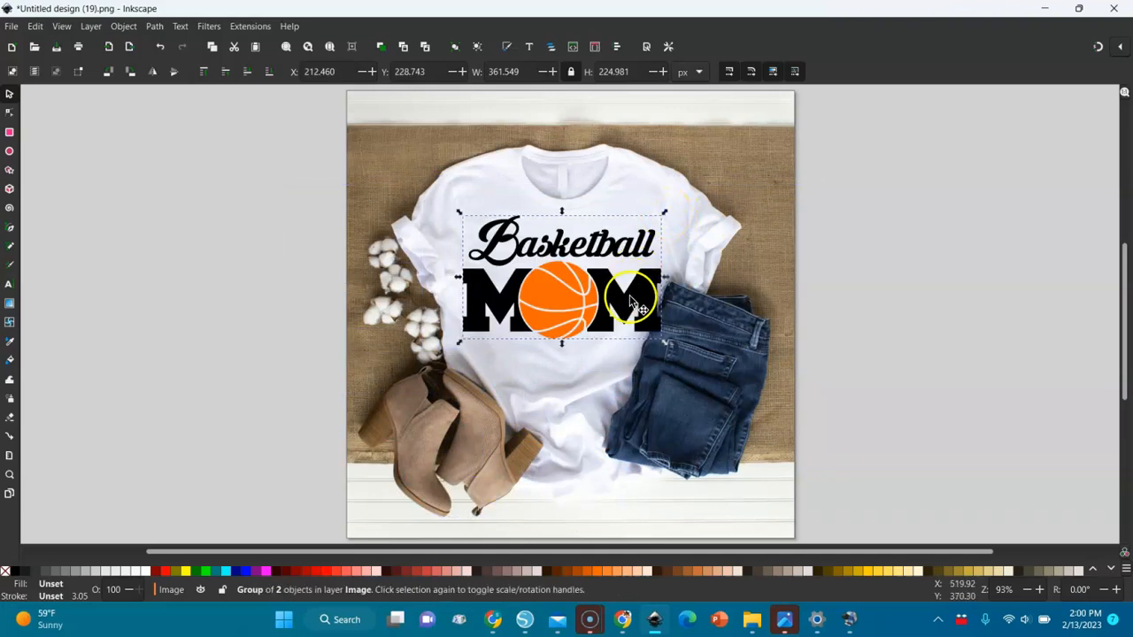
left_click_drag(632, 309, 632, 296)
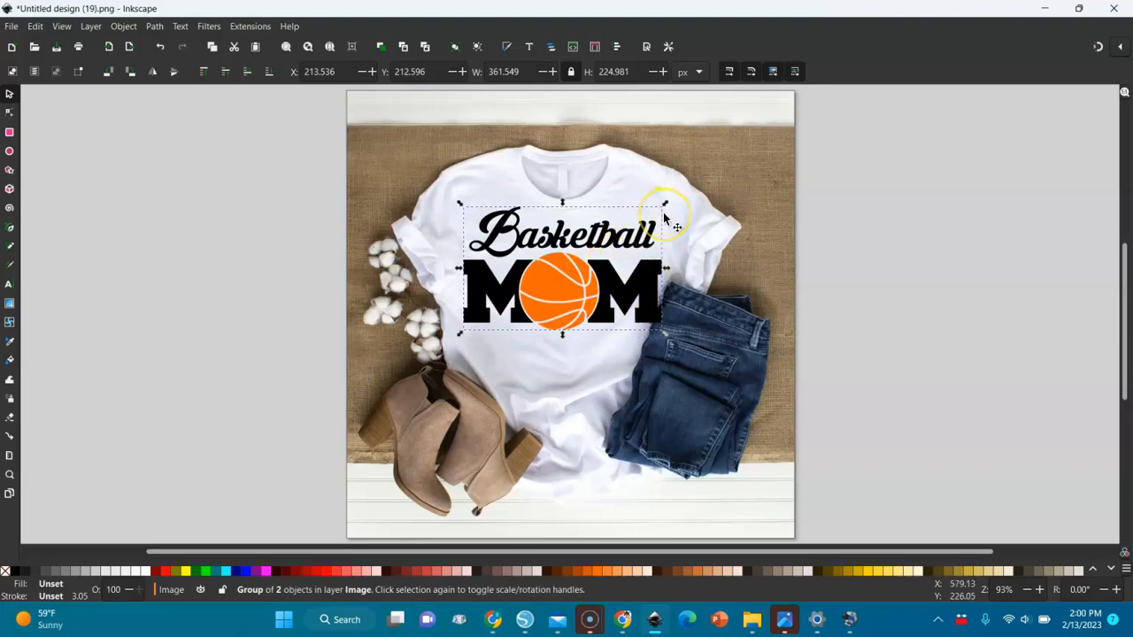
Export the full page as a PNG named Basketball mom mkp to the Downloads folder.
key("minus")
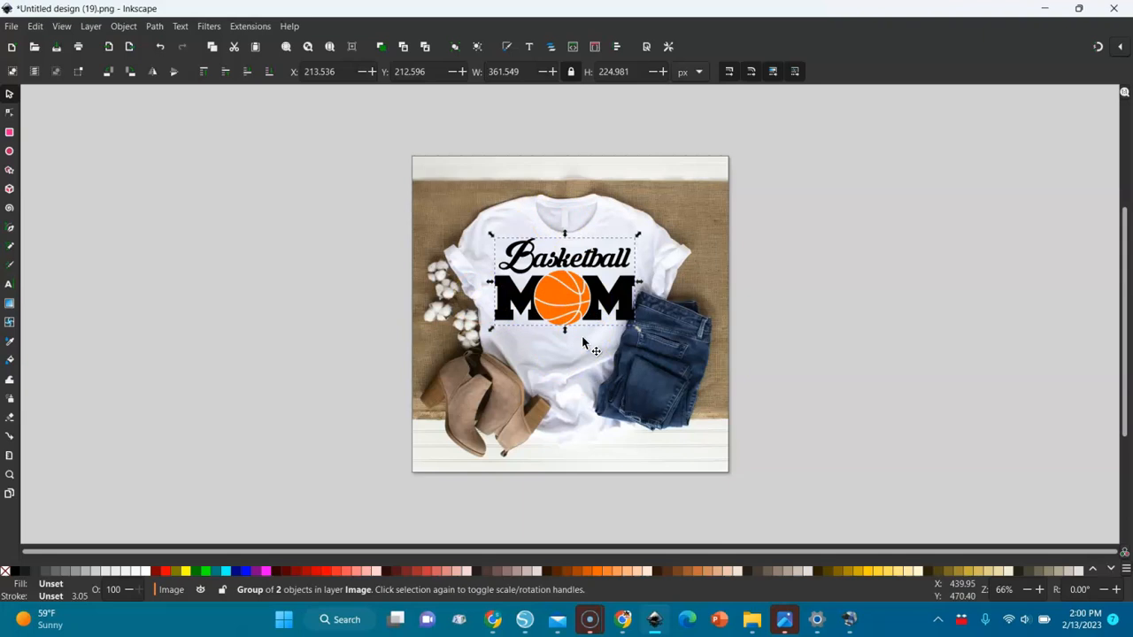
left_click(11, 27)
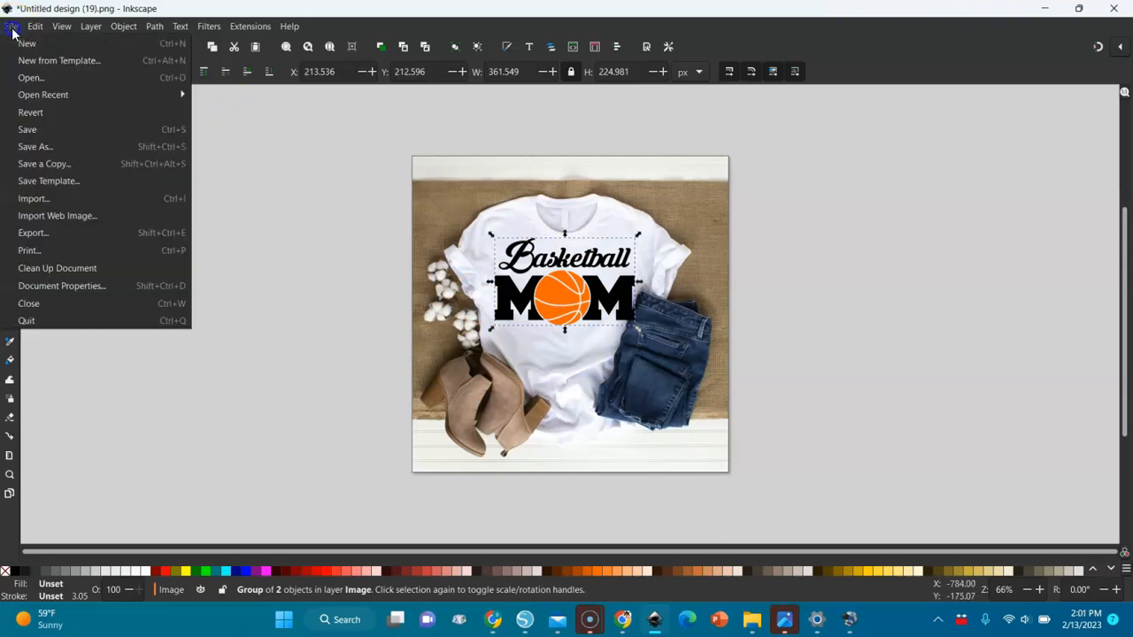
left_click(34, 235)
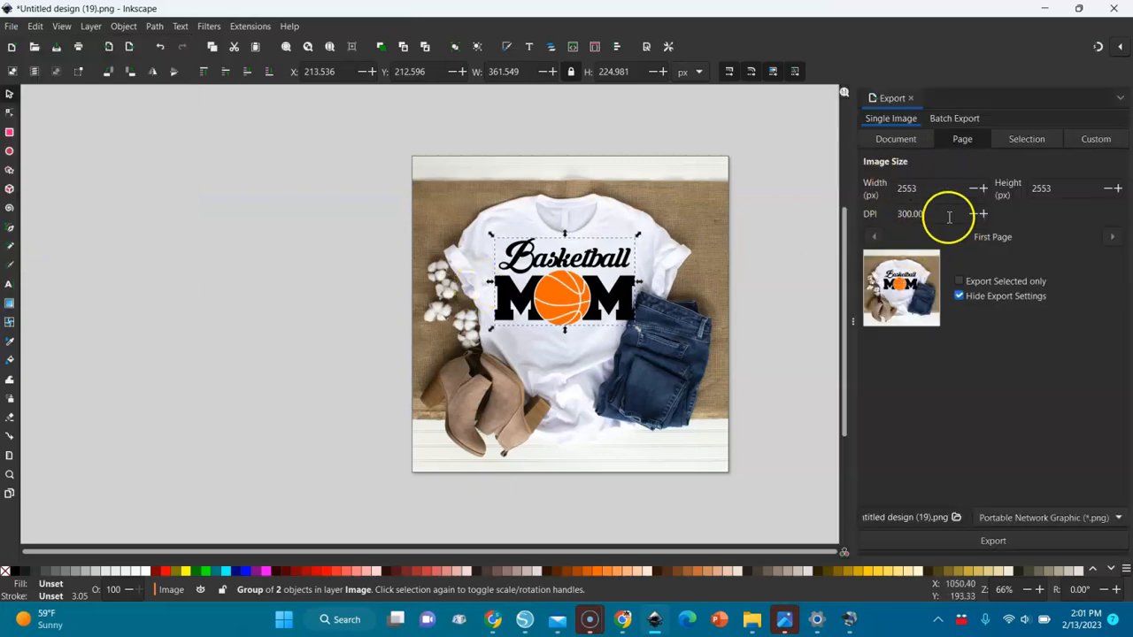
left_click(962, 142)
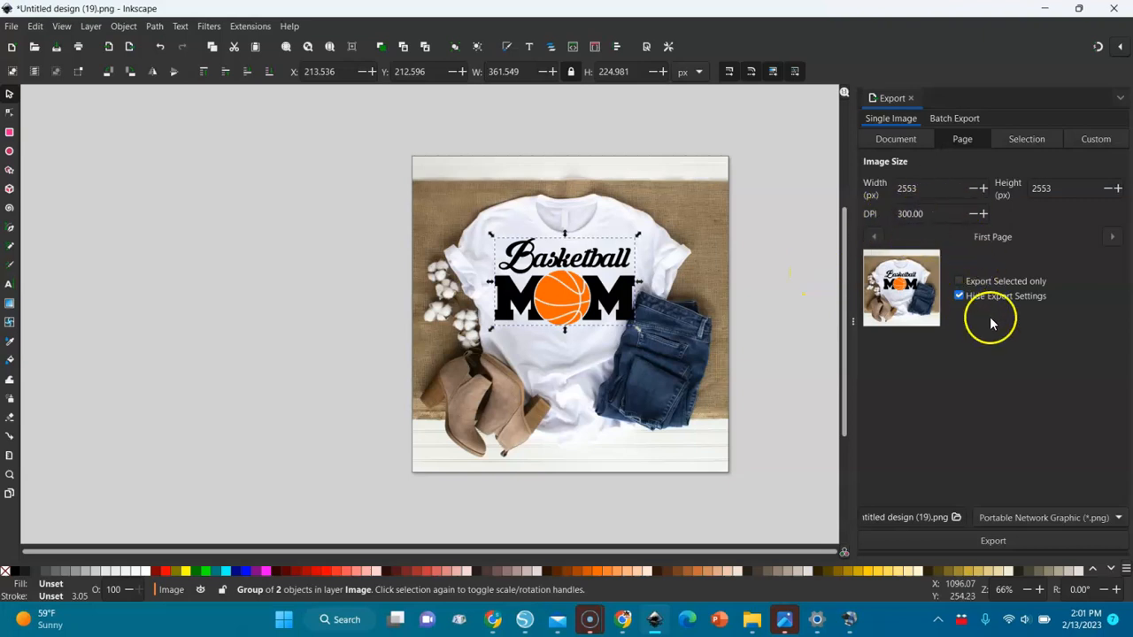
left_click(956, 518)
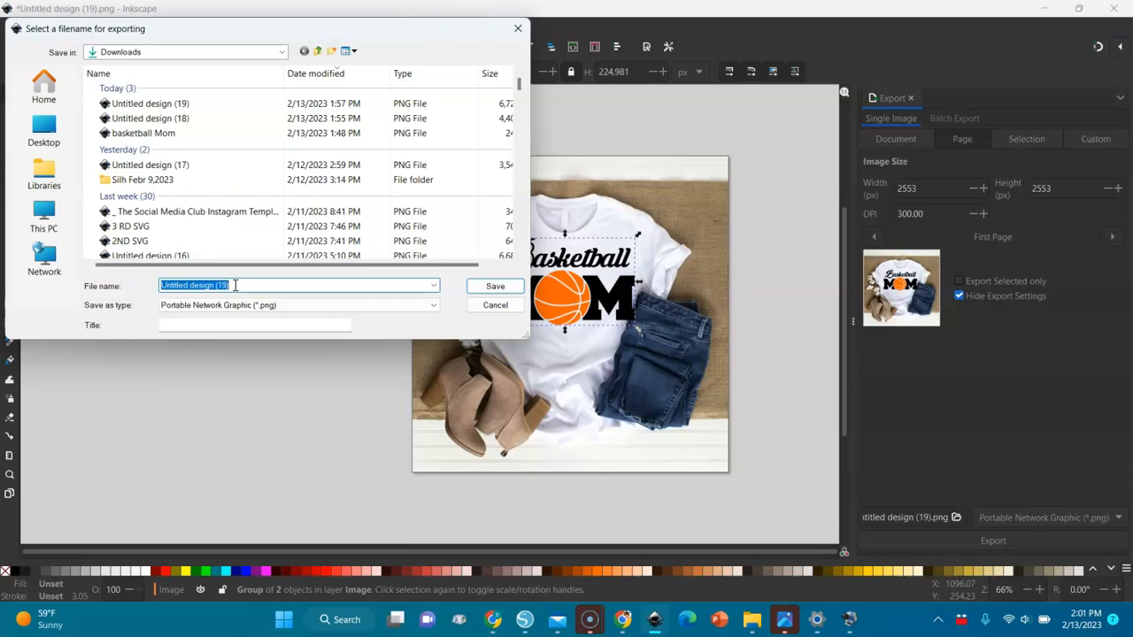
key("BackSpace")
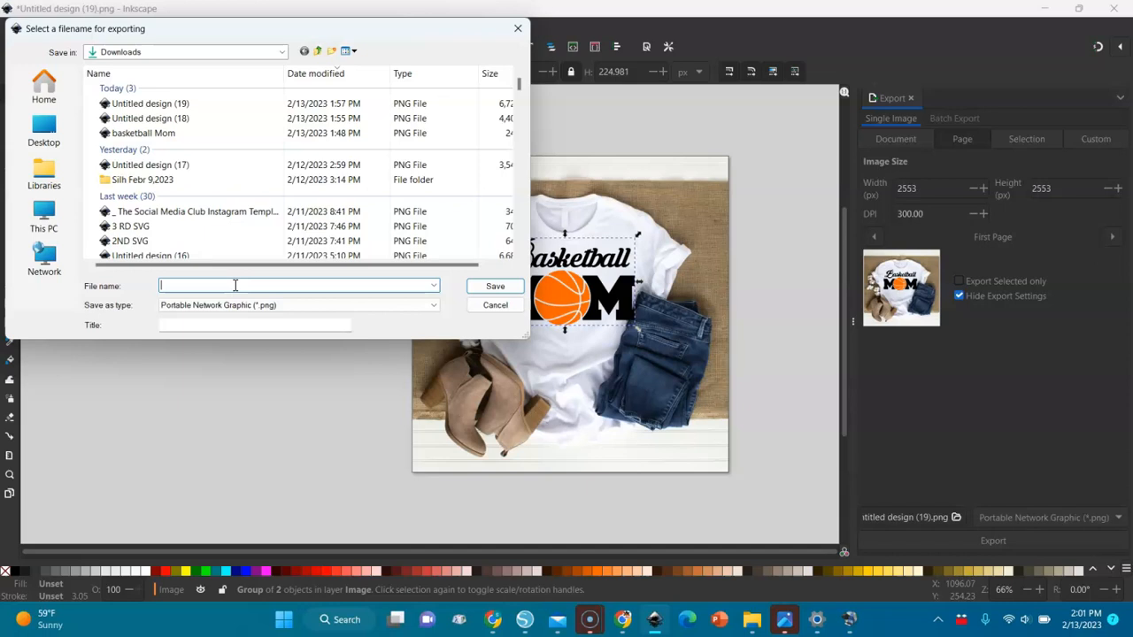
type("Basket")
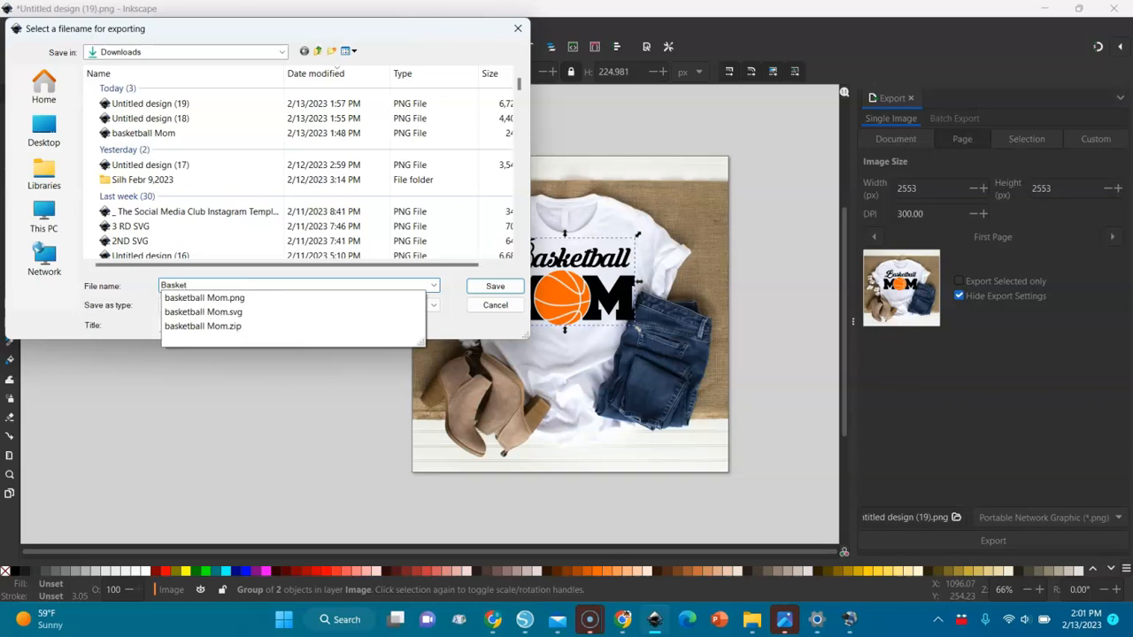
type("ball mom mkp")
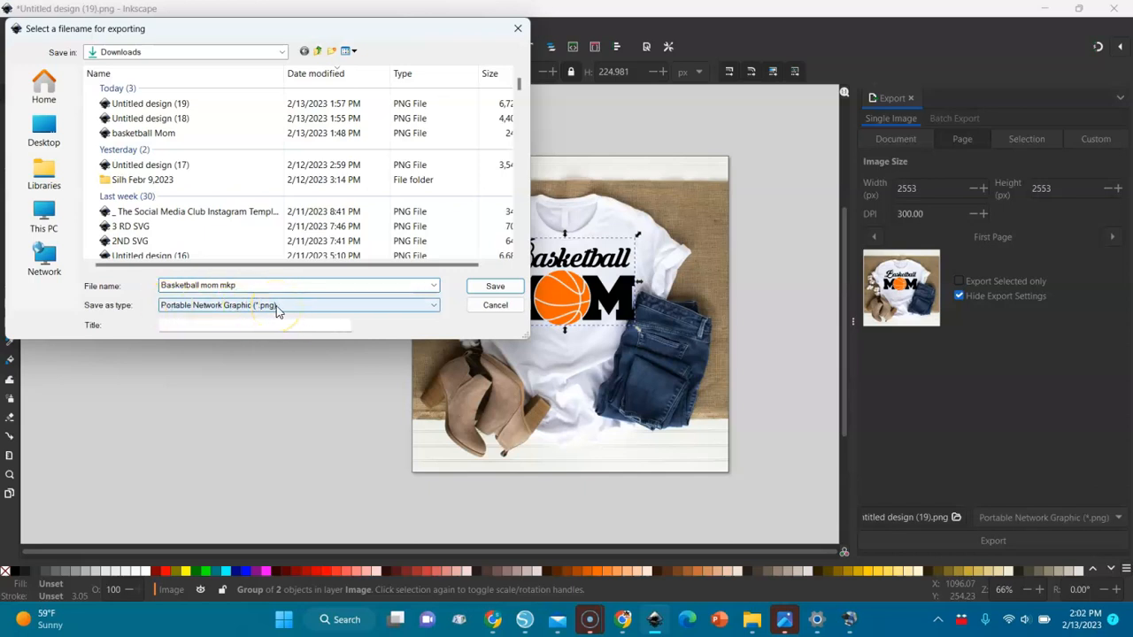
left_click(479, 286)
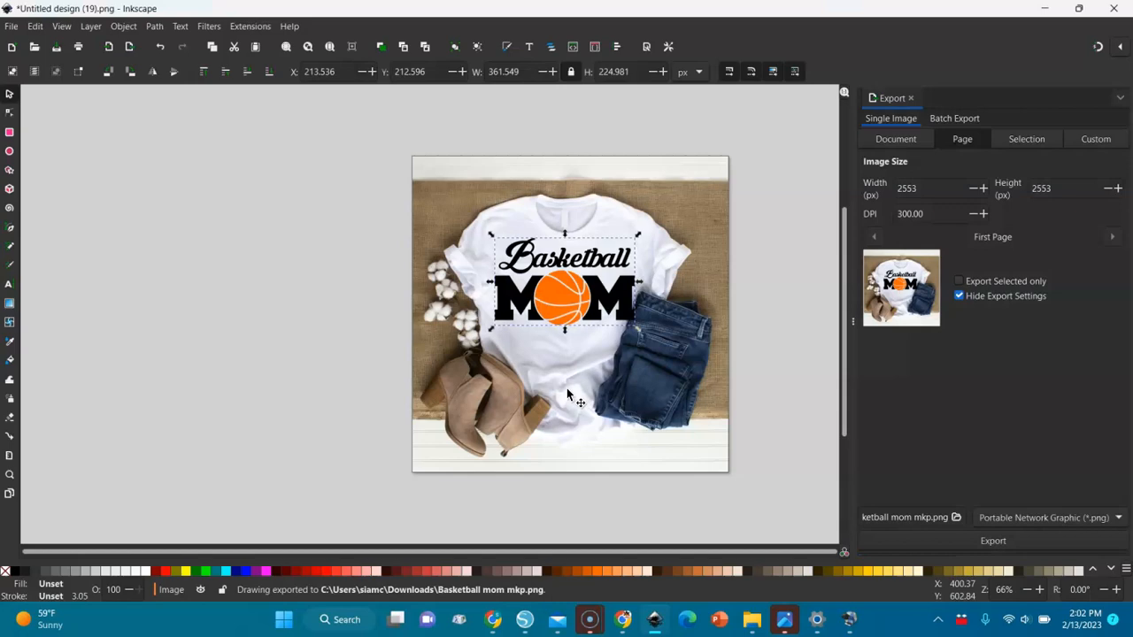
Switch to the Downloads folder in File Explorer and rename the blank shirt image Untitled design (19) as white shirt mkp.
left_click(752, 619)
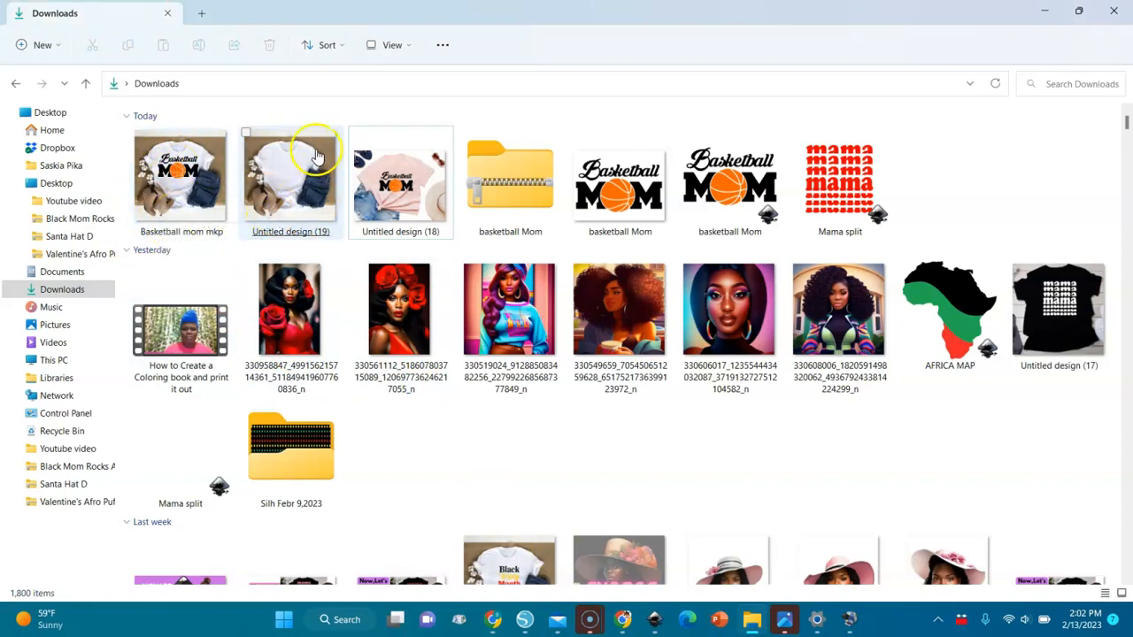
left_click(276, 232)
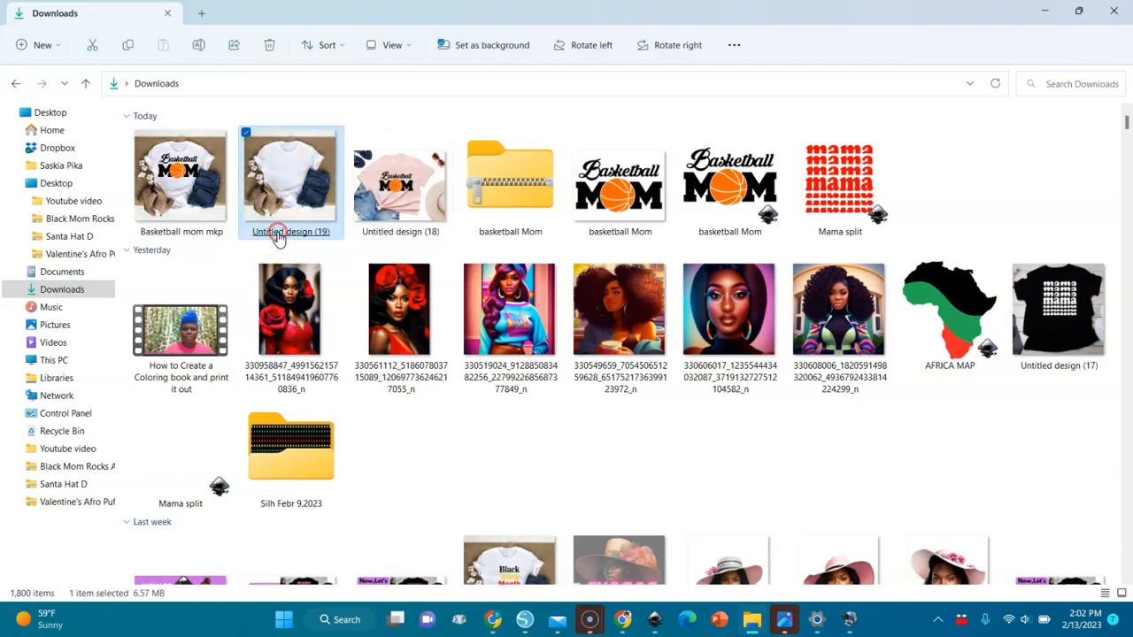
right_click(276, 235)
left_click(410, 578)
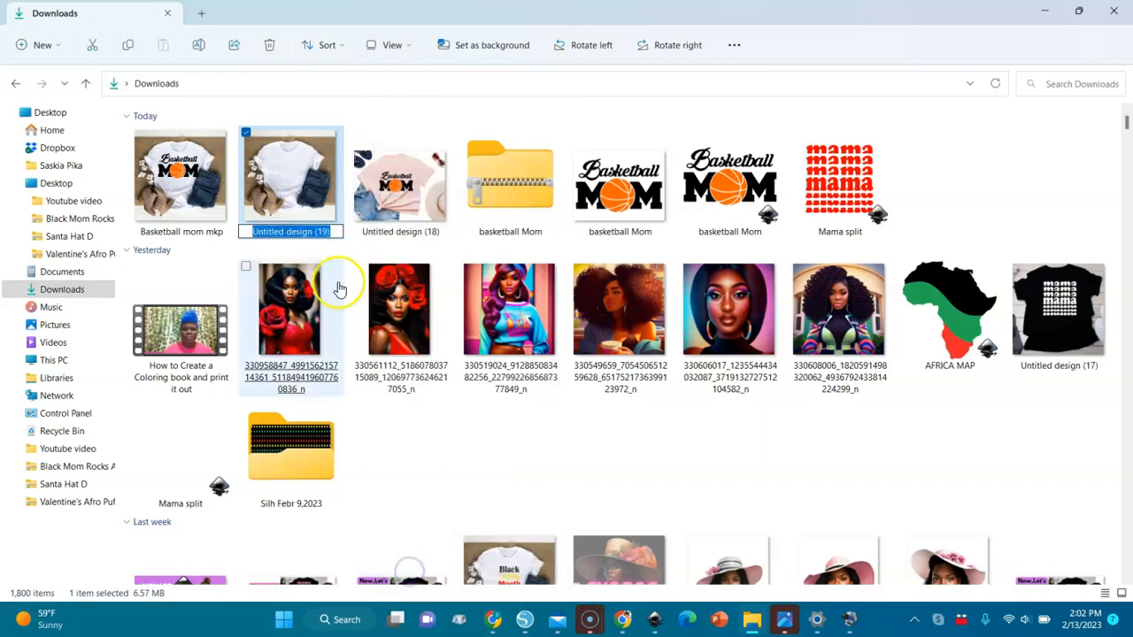
type("wh")
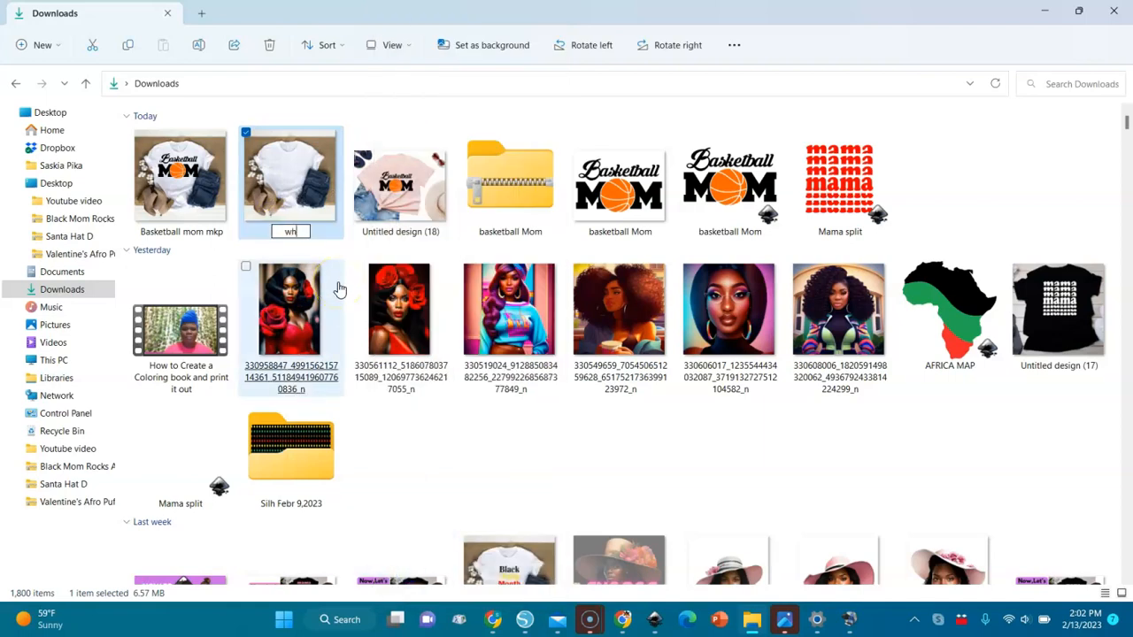
type("ite shirt mkp")
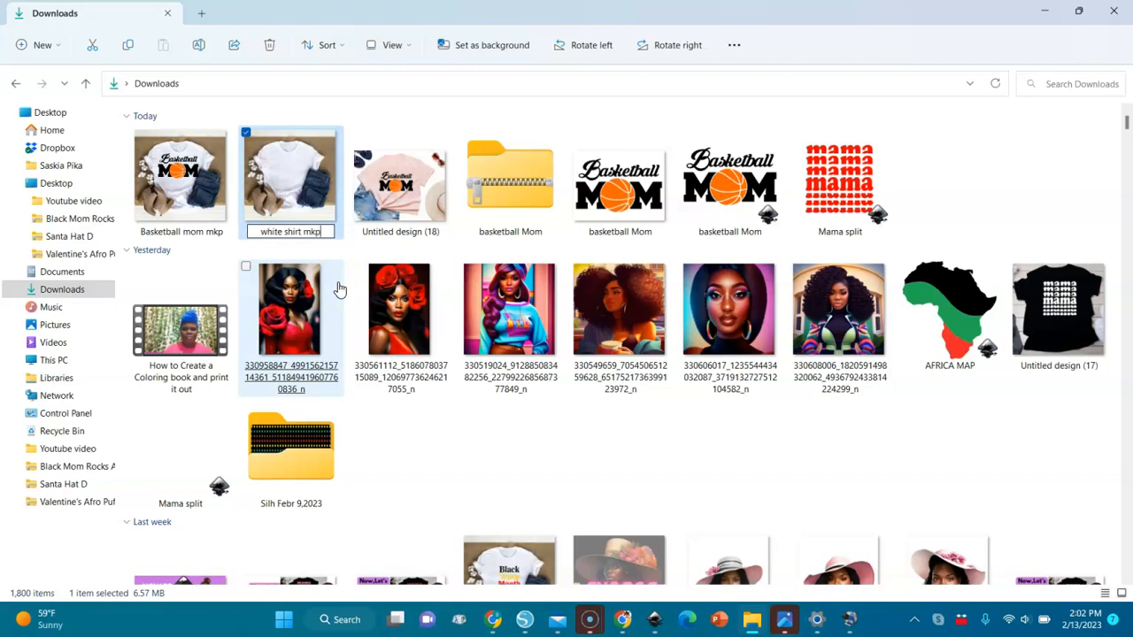
key("Return")
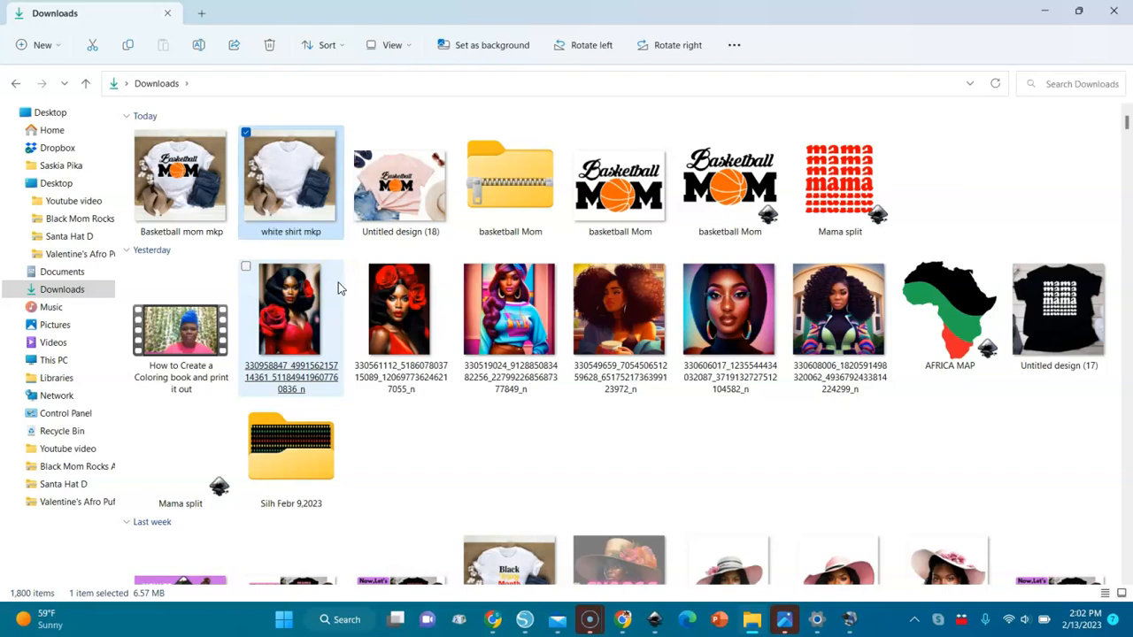
left_click(254, 193)
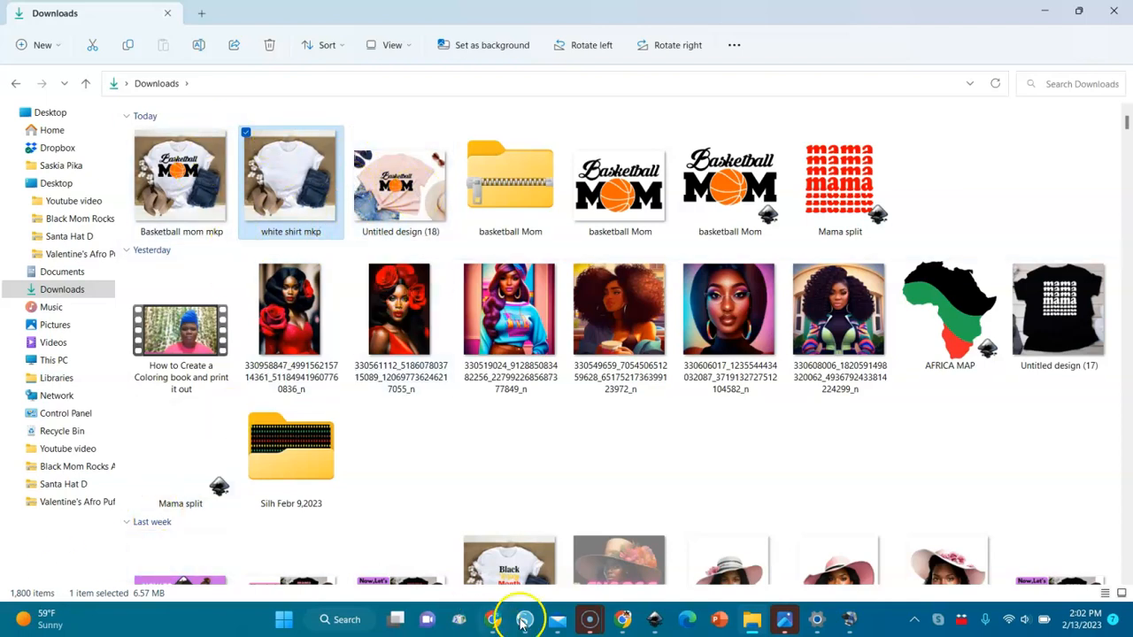
Switch back to the Inkscape window containing the white shirt mockup with the Basketball Mom design.
left_click(660, 622)
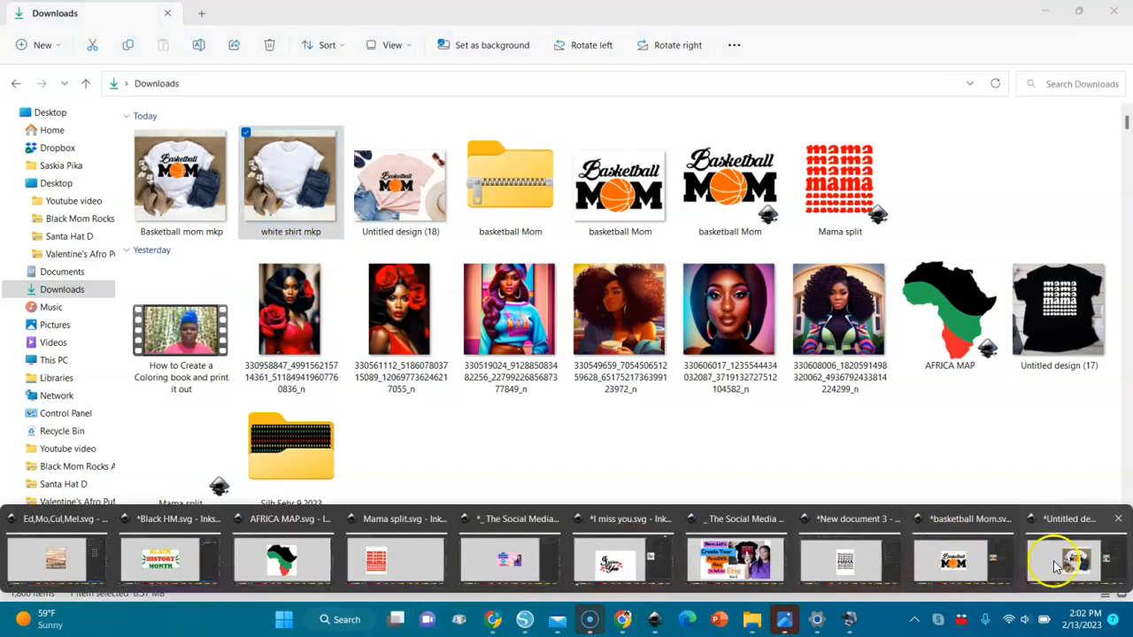
left_click(1060, 552)
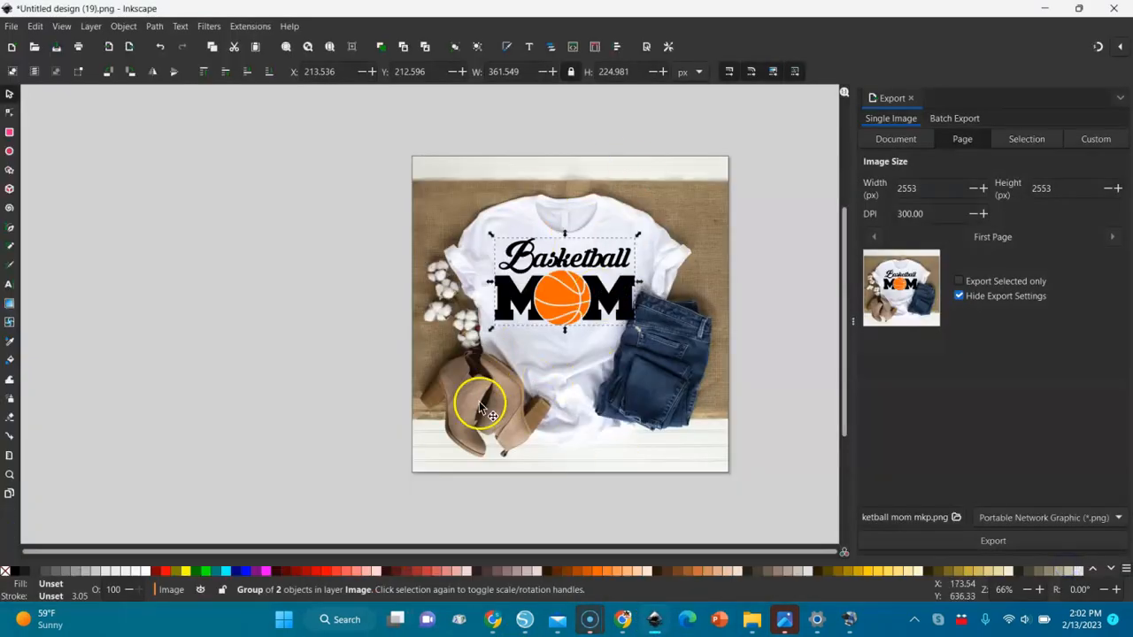